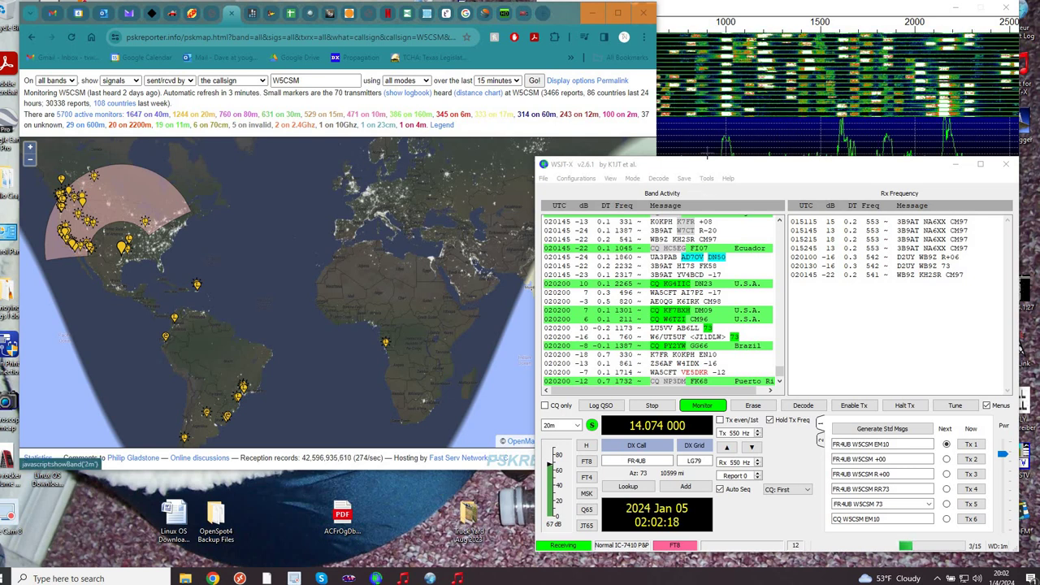
- Inspect the reception report for the marker in Angola on the PSK Reporter map and minimise the browser window
left_click(681, 16)
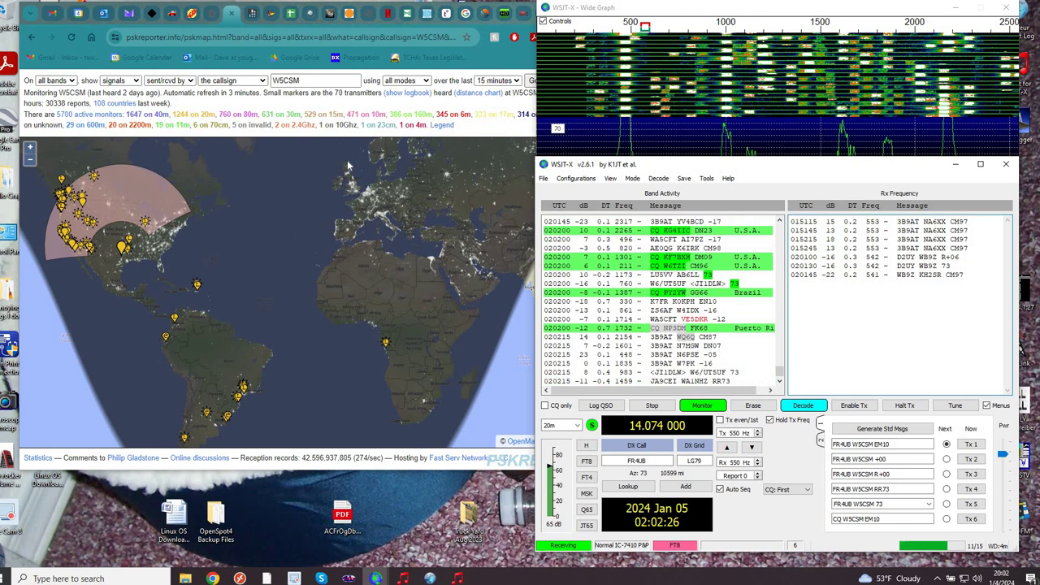
left_click(241, 179)
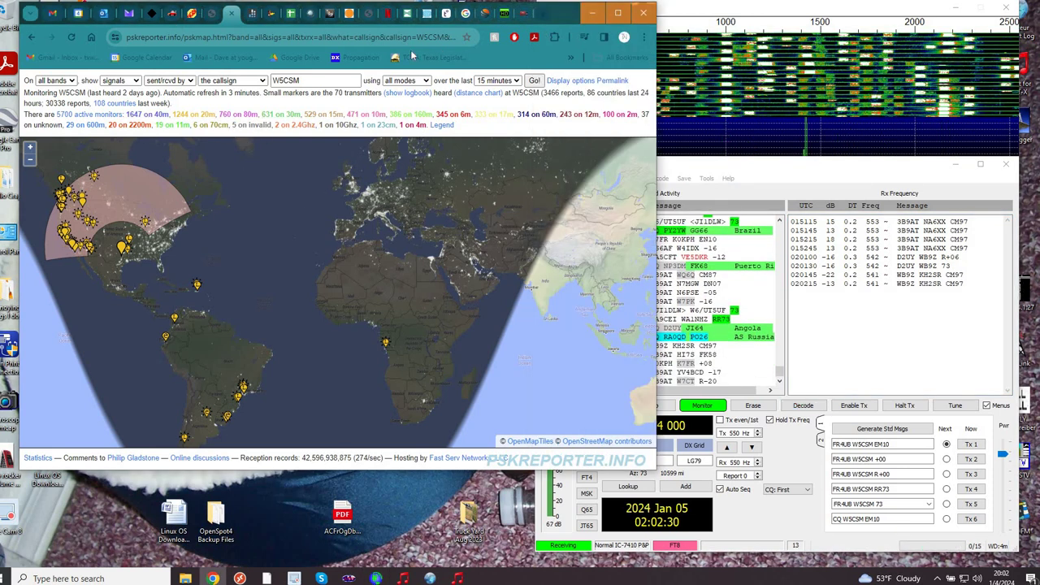
left_click(243, 378)
left_click(385, 341)
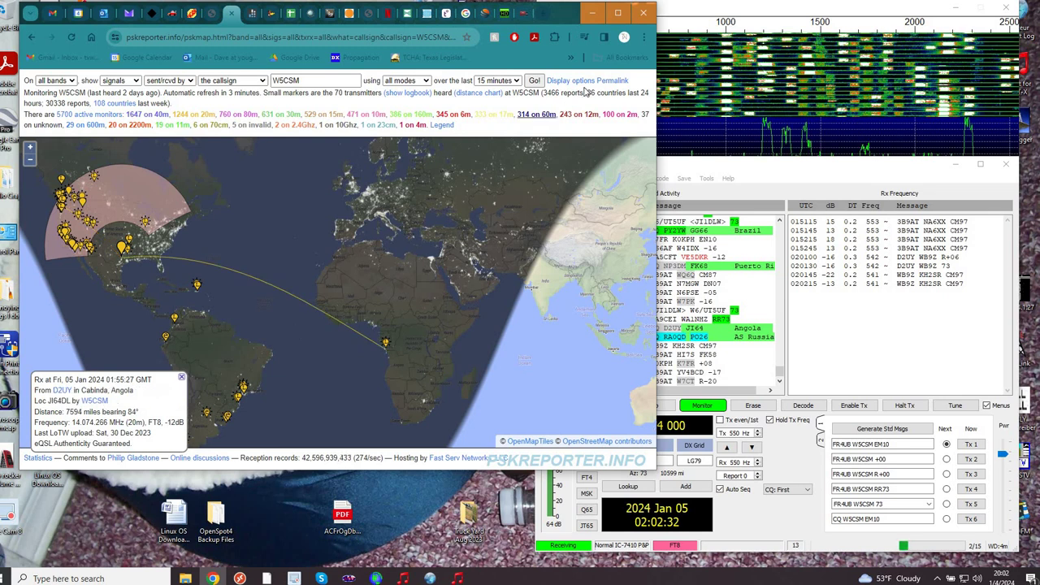
left_click(594, 15)
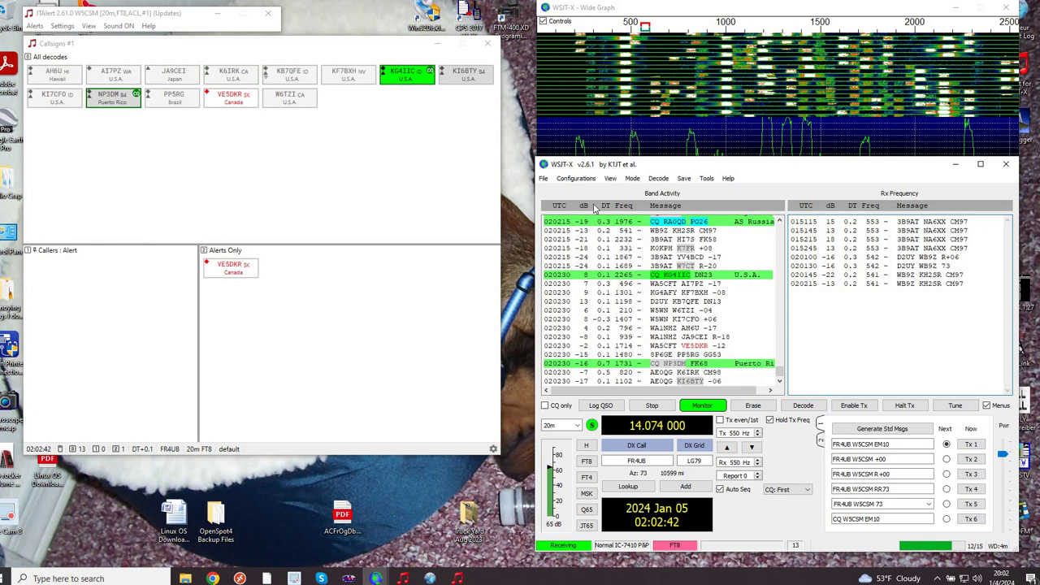
- Open the WSJT-X settings and review the General, Radio, Audio and Tx Macros pages
left_click(543, 178)
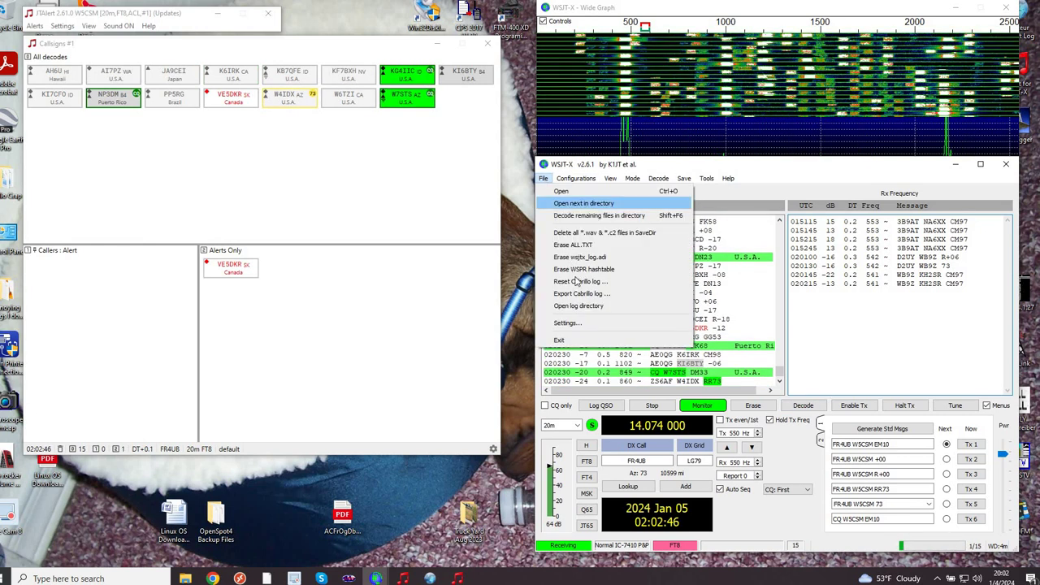
left_click(618, 323)
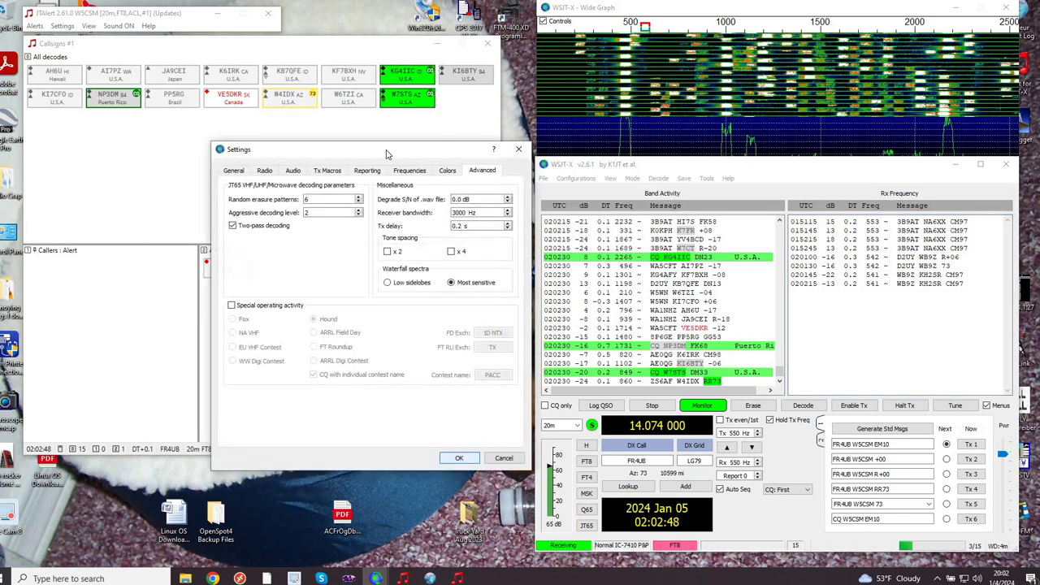
left_click(234, 170)
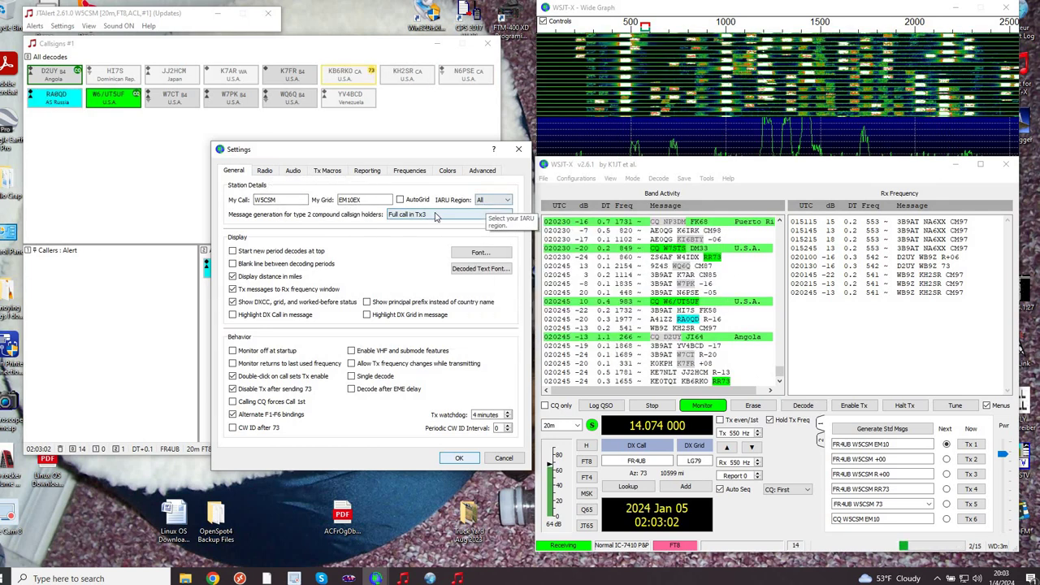
left_click(265, 170)
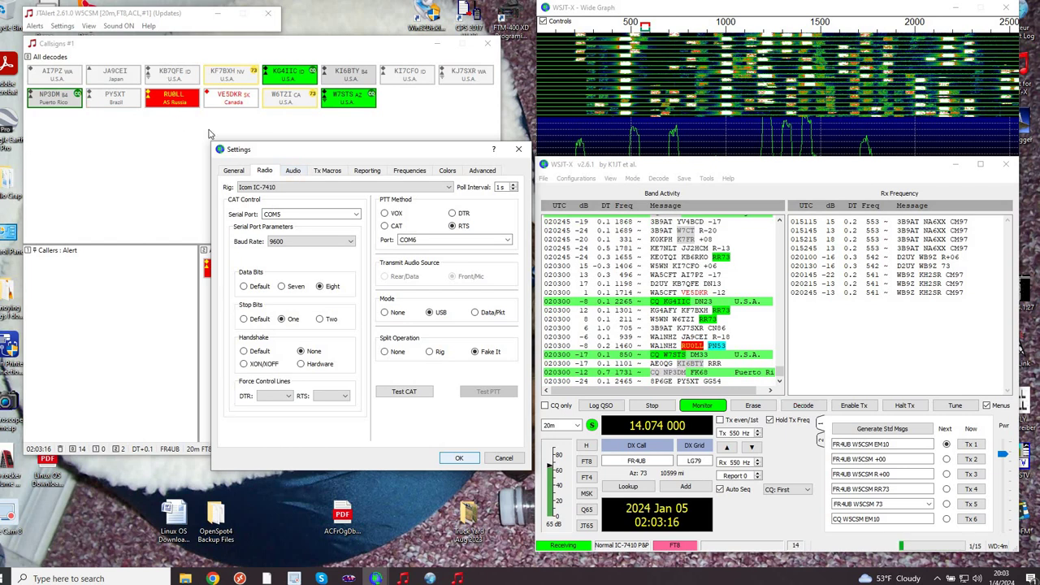
left_click(294, 170)
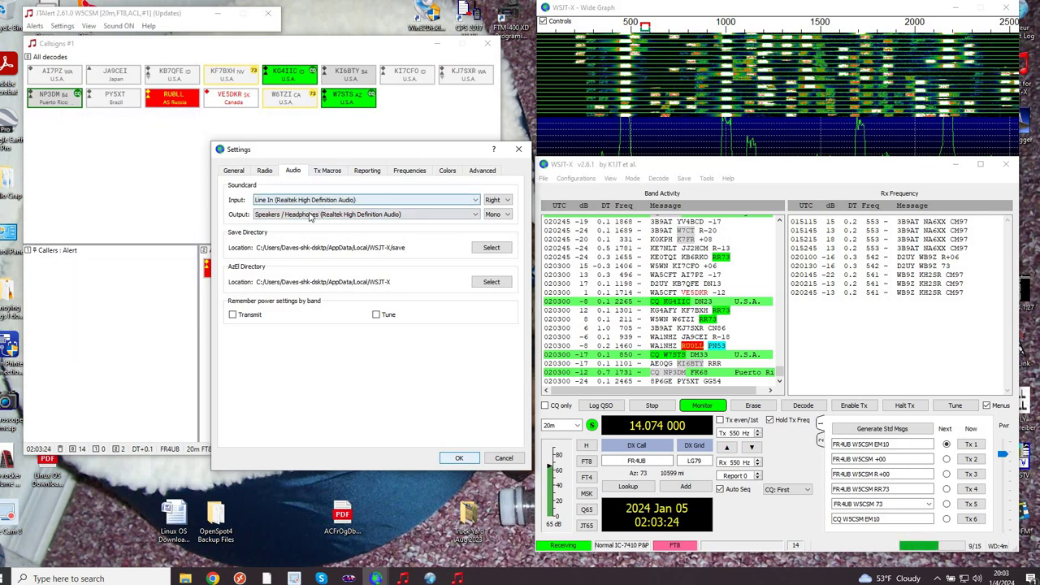
left_click(332, 171)
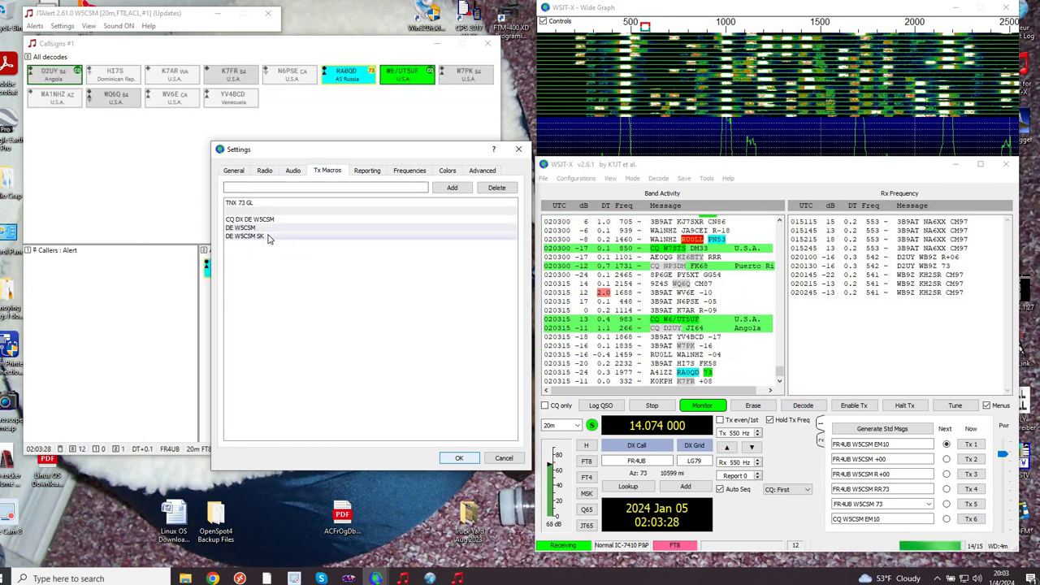
- Review the Reporting, Frequencies, Colors and Advanced settings pages and close the settings with OK
left_click(373, 176)
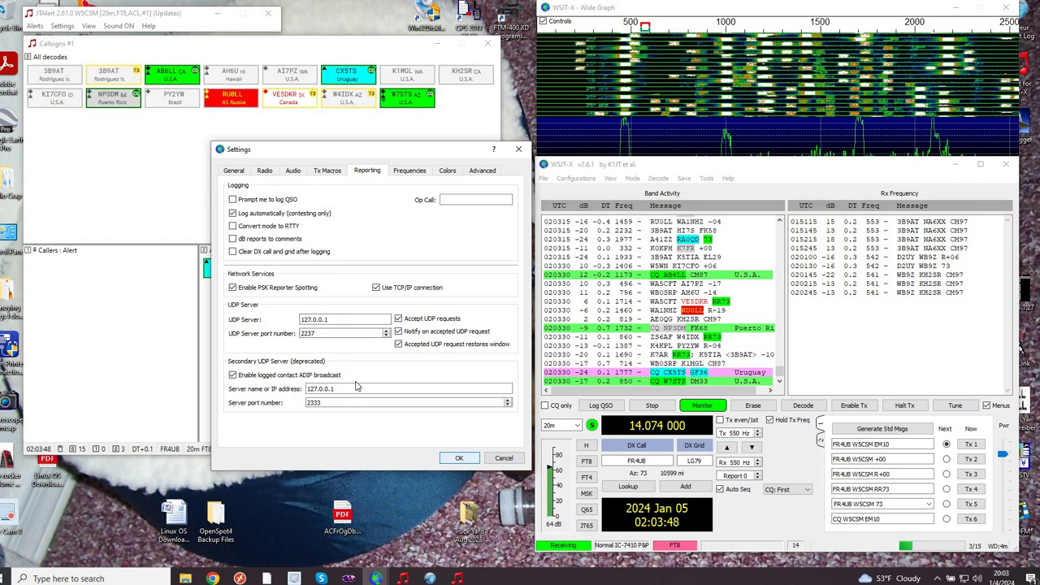
left_click(410, 172)
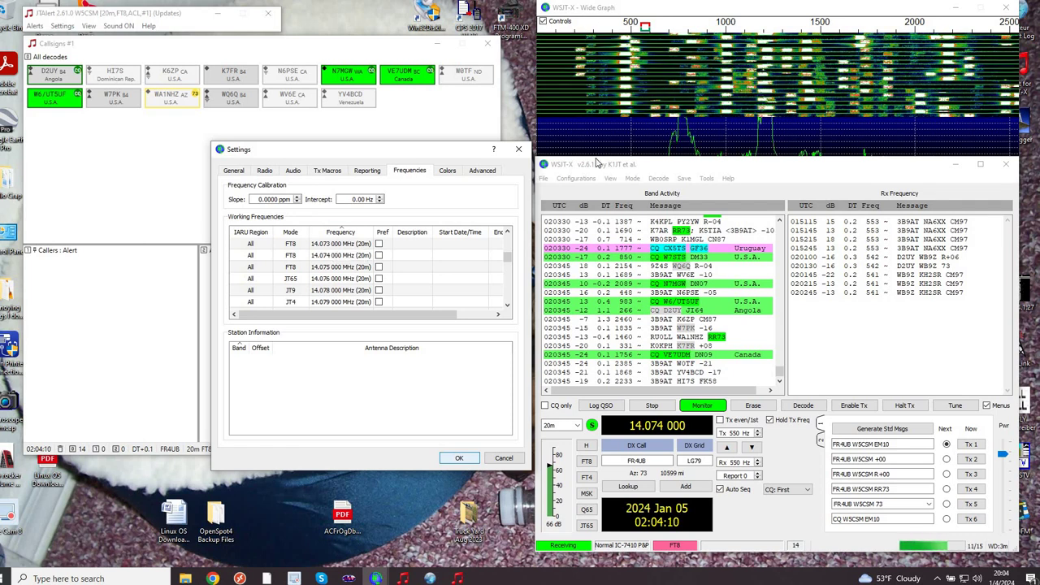
left_click(447, 172)
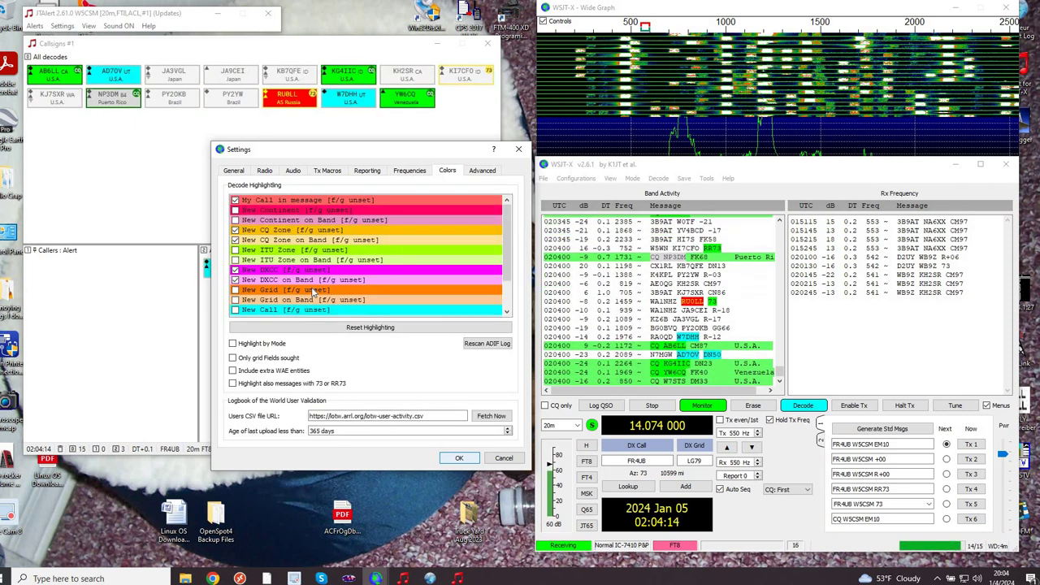
scroll(320, 280, "down", 2)
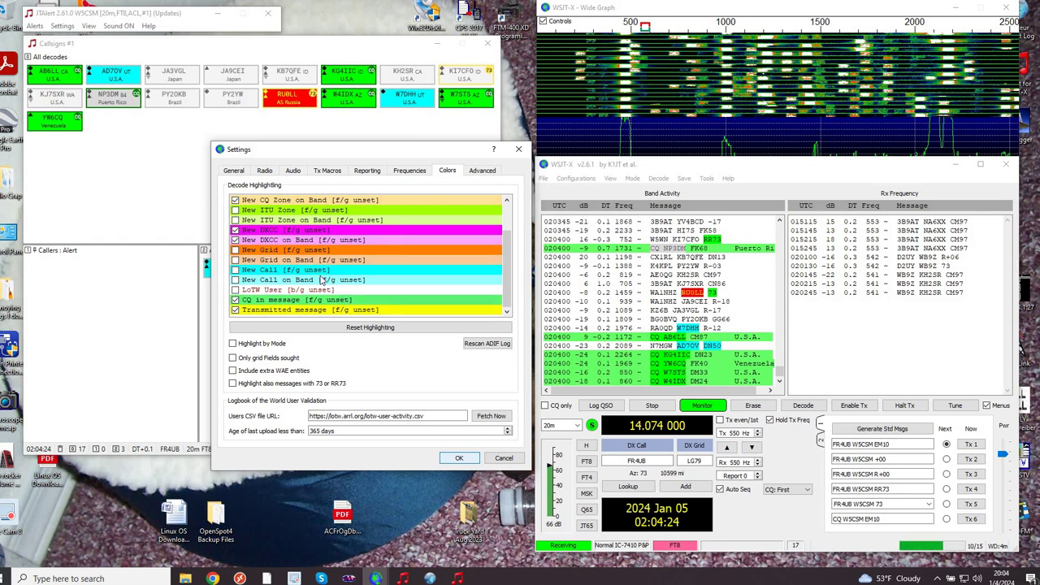
left_click(480, 171)
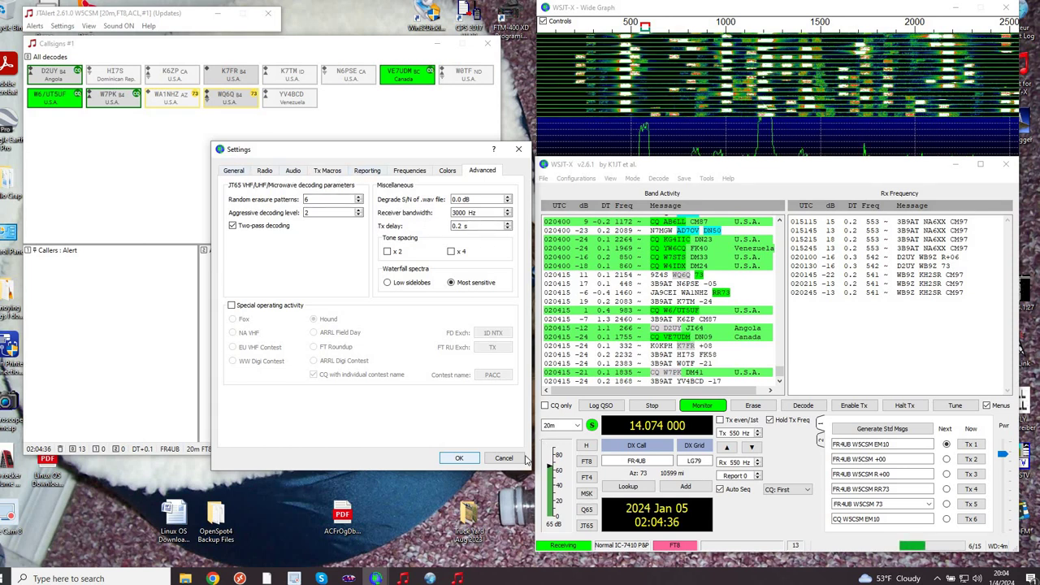
left_click(460, 458)
- Look through the saved configurations, the actions offered for each one and the available calibration tools
left_click(569, 180)
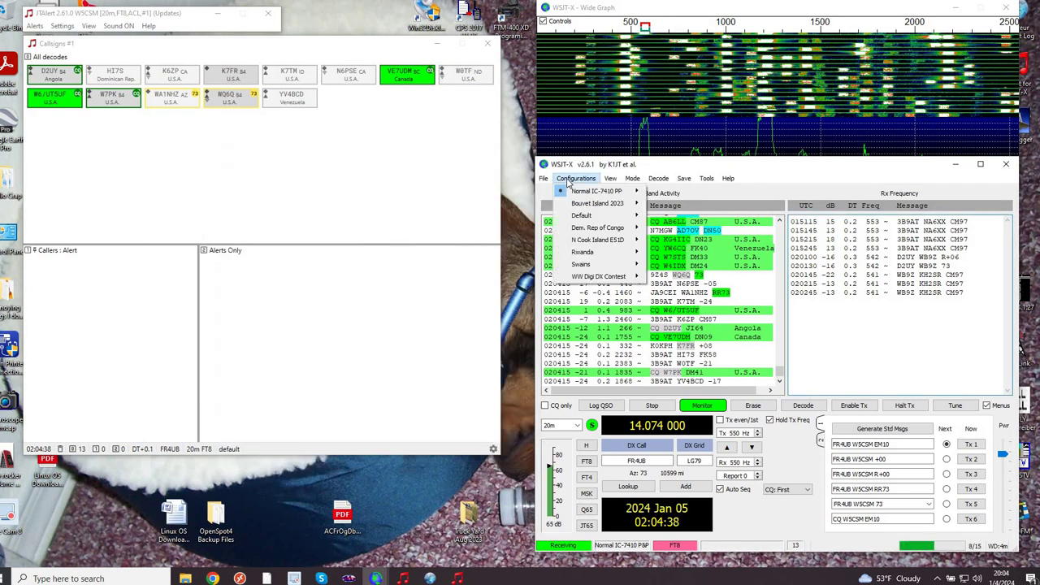
mouse_move(597, 210)
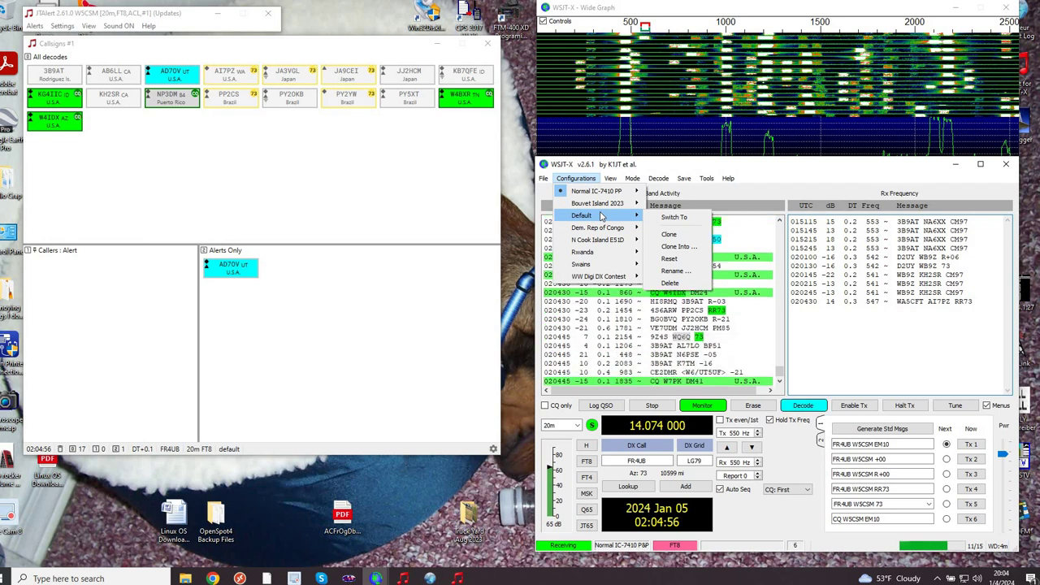
mouse_move(614, 191)
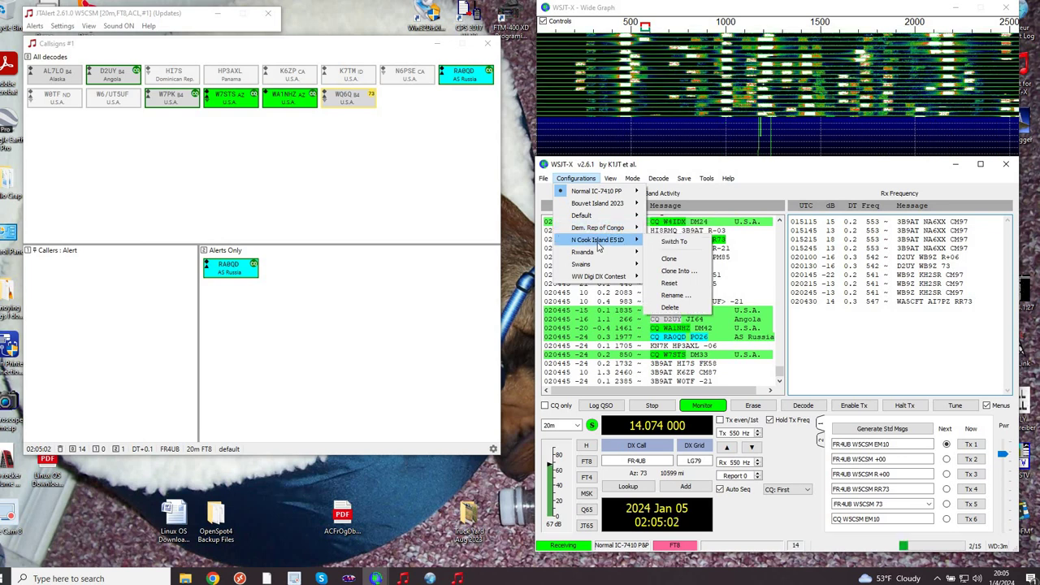
mouse_move(598, 281)
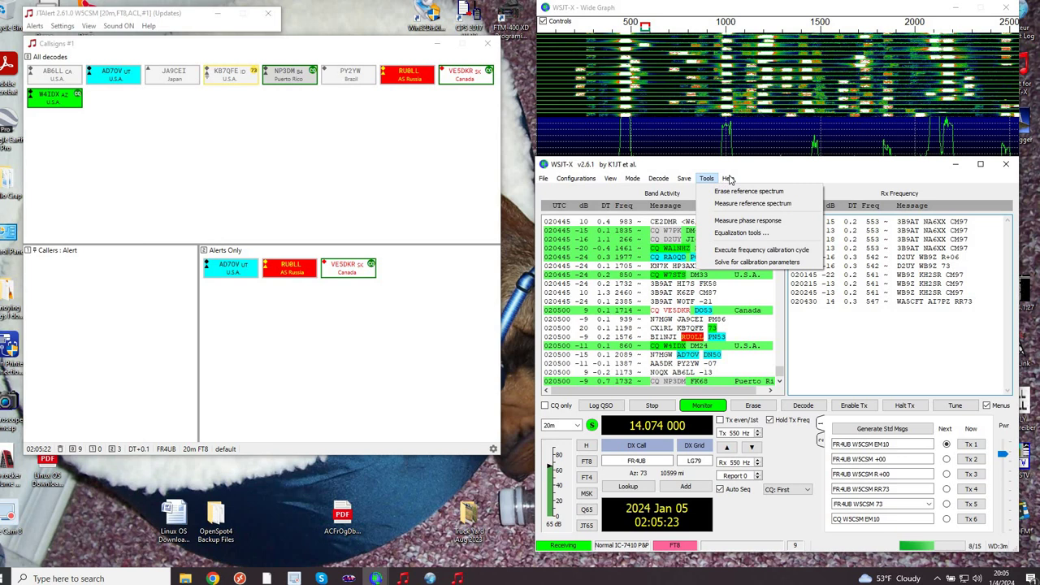
mouse_move(729, 181)
left_click(757, 168)
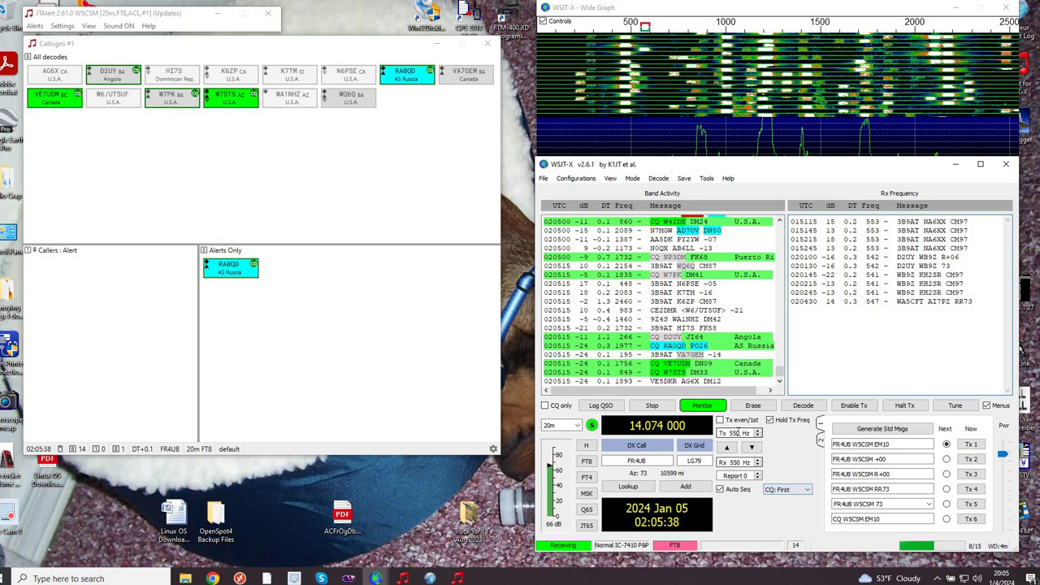
- Set the audio transmit frequency to 600 Hz and match the receive frequency to it
double_click(736, 432)
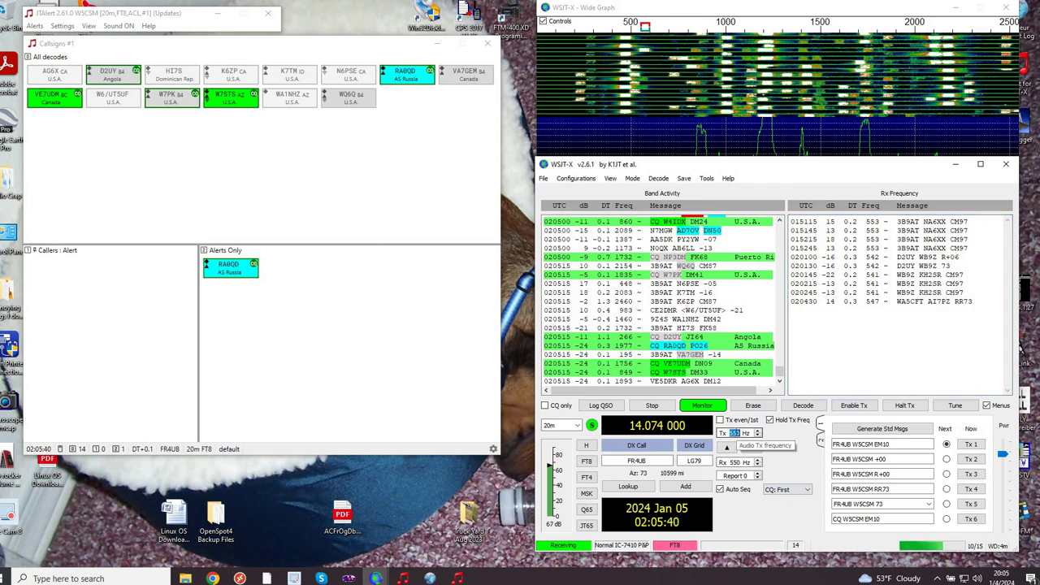
type("600")
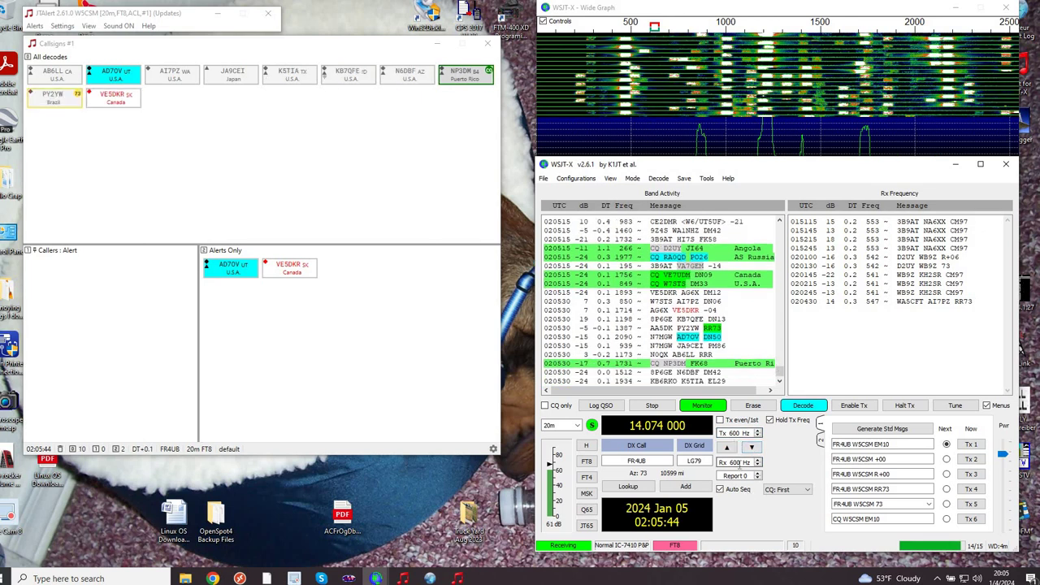
left_click(751, 448)
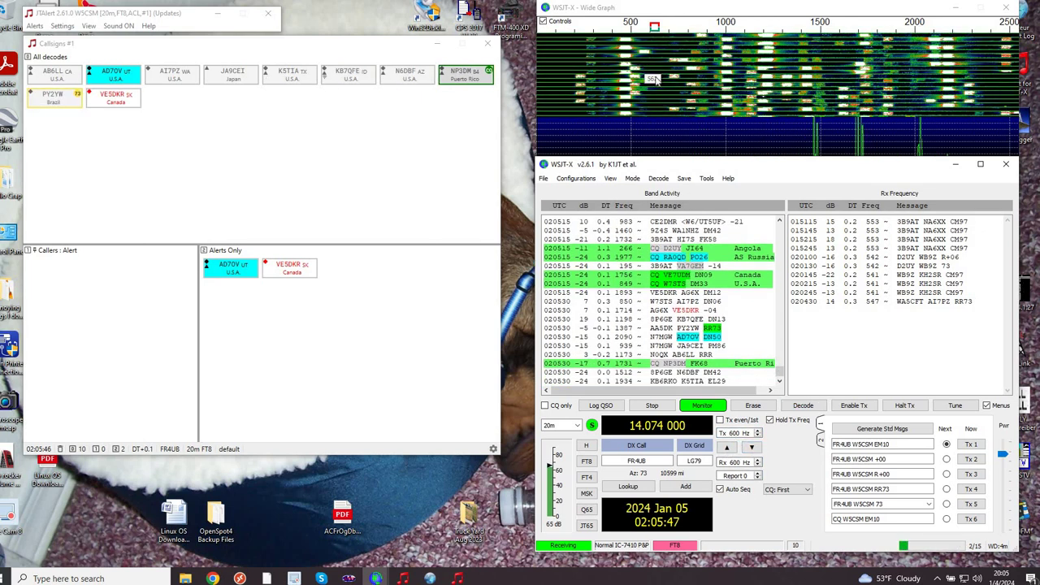
- Choose the CQ message (Tx 6) as the next transmission, and clear the DX call and regenerate the standard messages
left_click(821, 440)
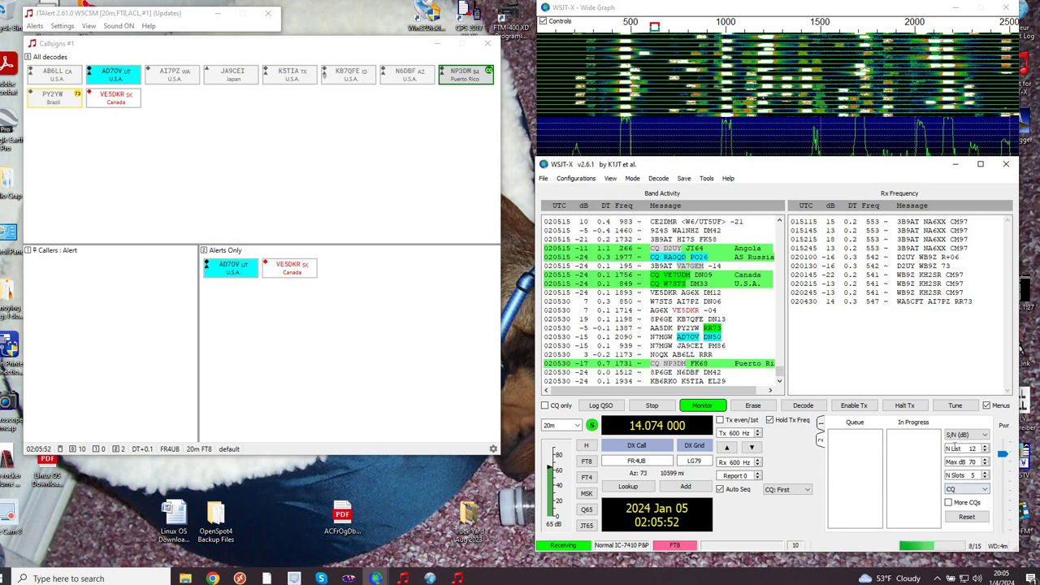
left_click(821, 424)
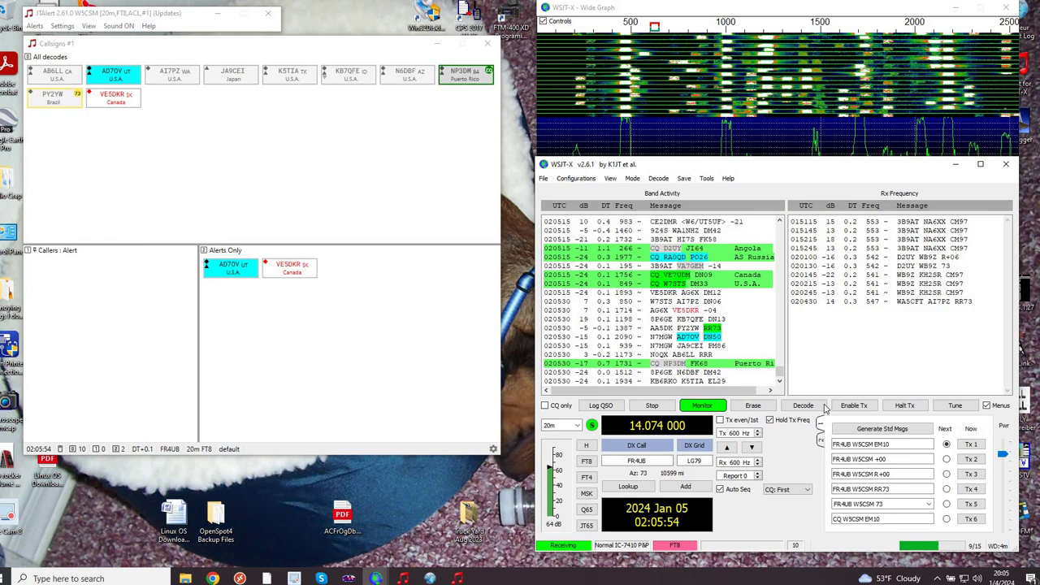
left_click(947, 519)
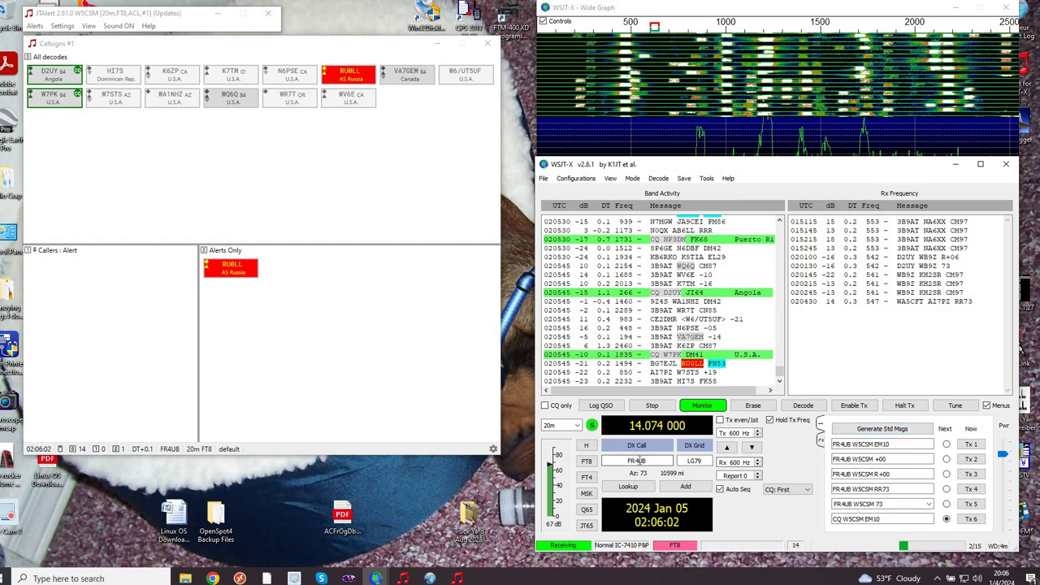
key("Delete")
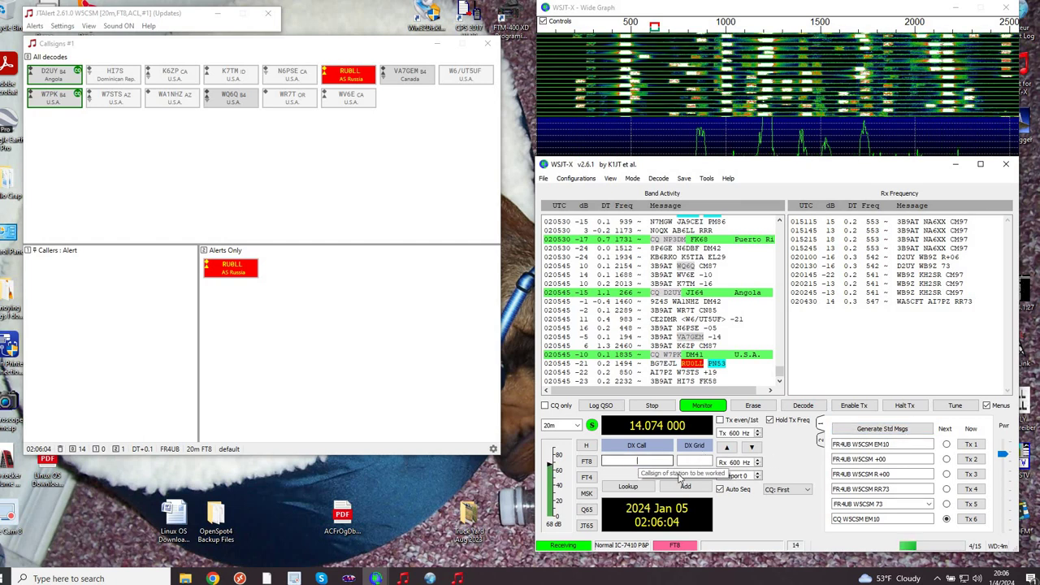
left_click(882, 429)
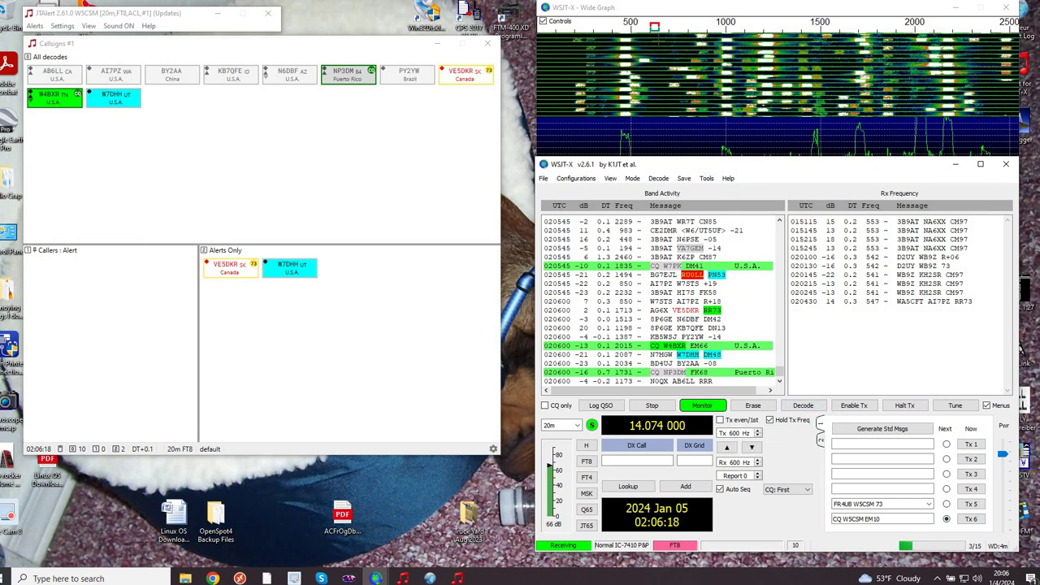
- Enable transmission to start calling CQ and erase both the Band Activity and Rx Frequency decodes
left_click(854, 408)
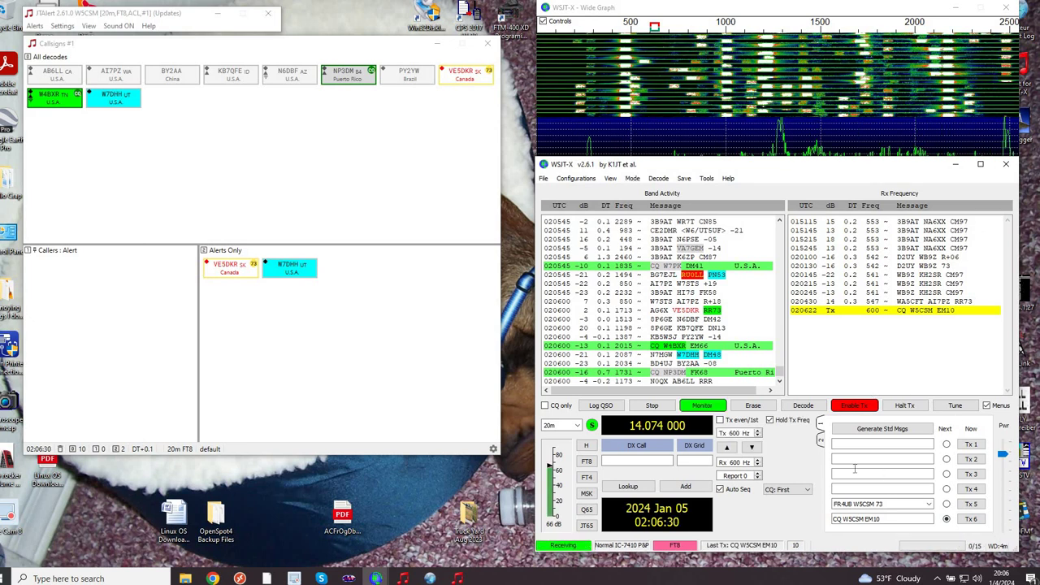
double_click(761, 407)
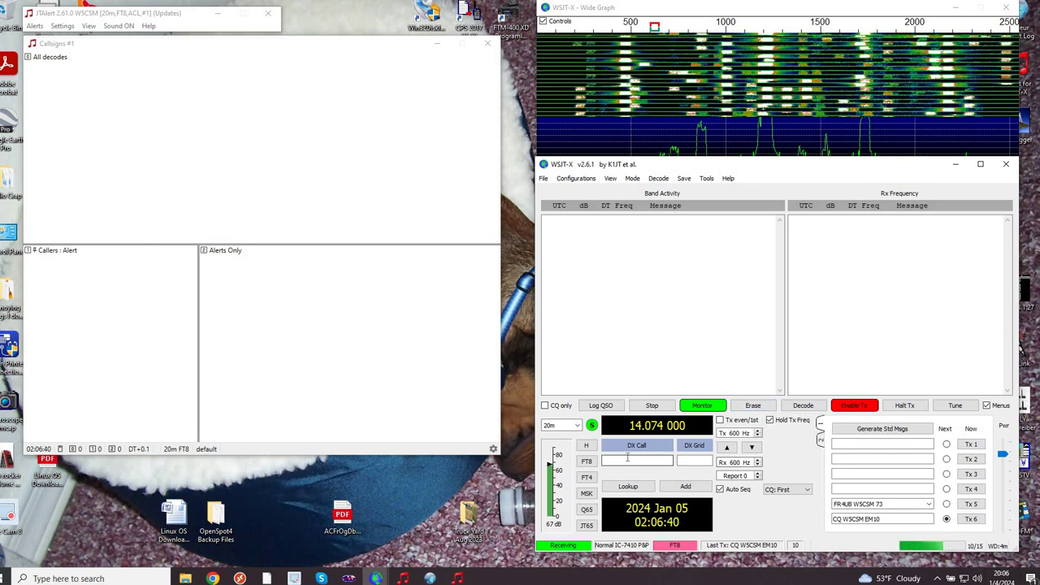
left_click(632, 179)
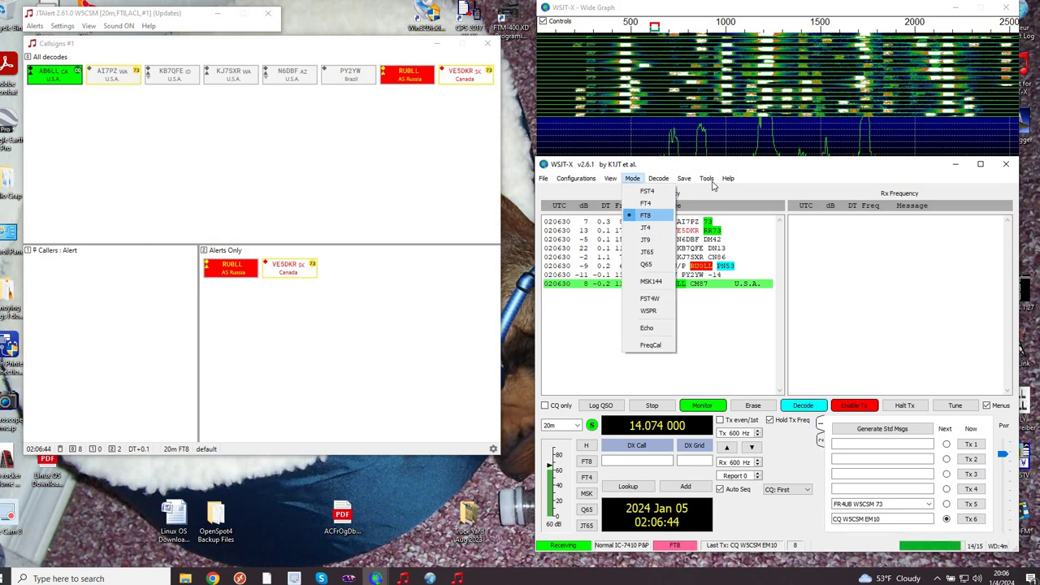
left_click(798, 203)
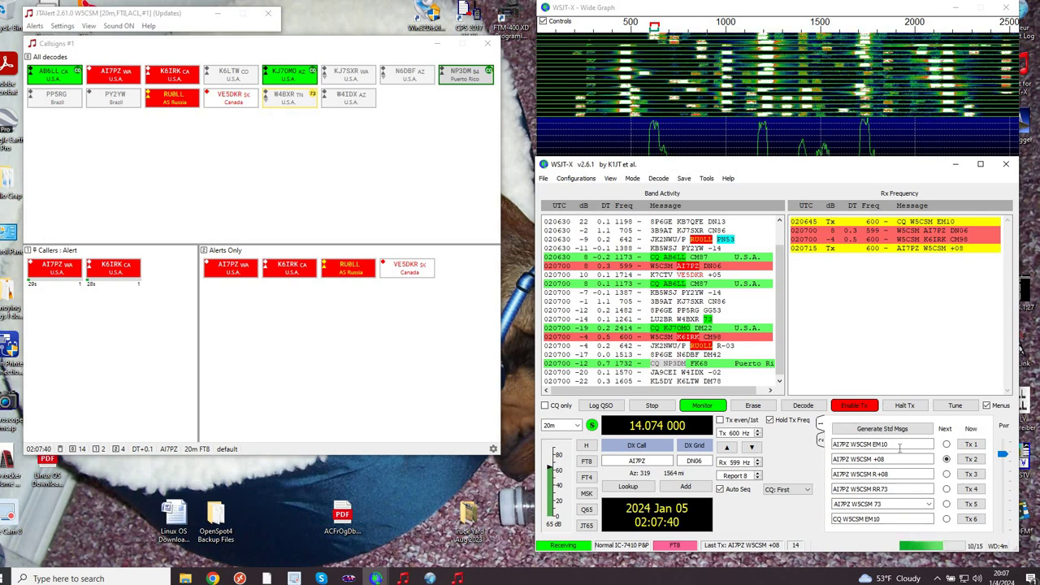
- Log the completed 20m FT8 contact with the Washington station and dismiss the logging notice
left_click(947, 488)
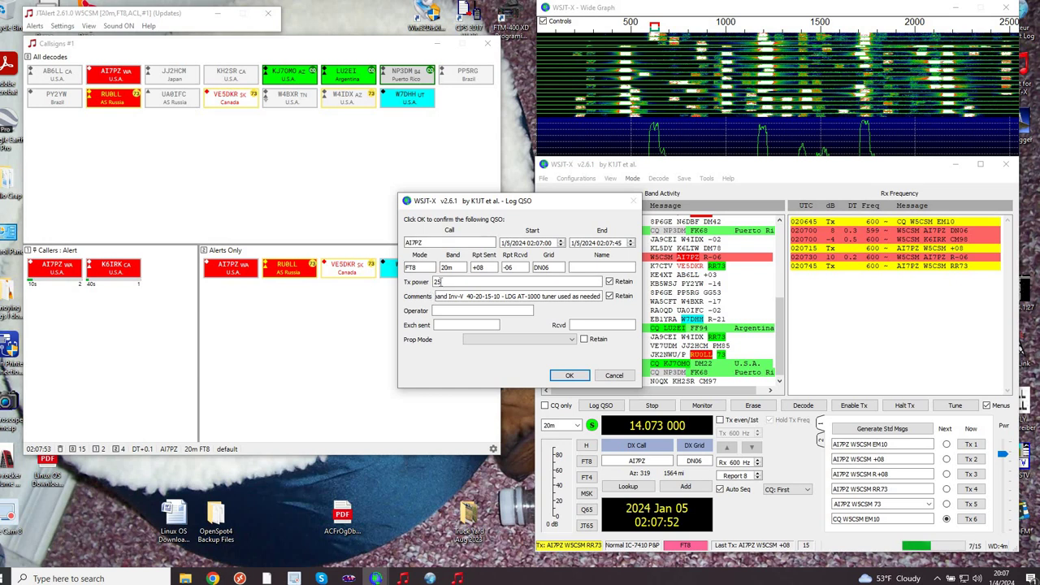
left_click(451, 283)
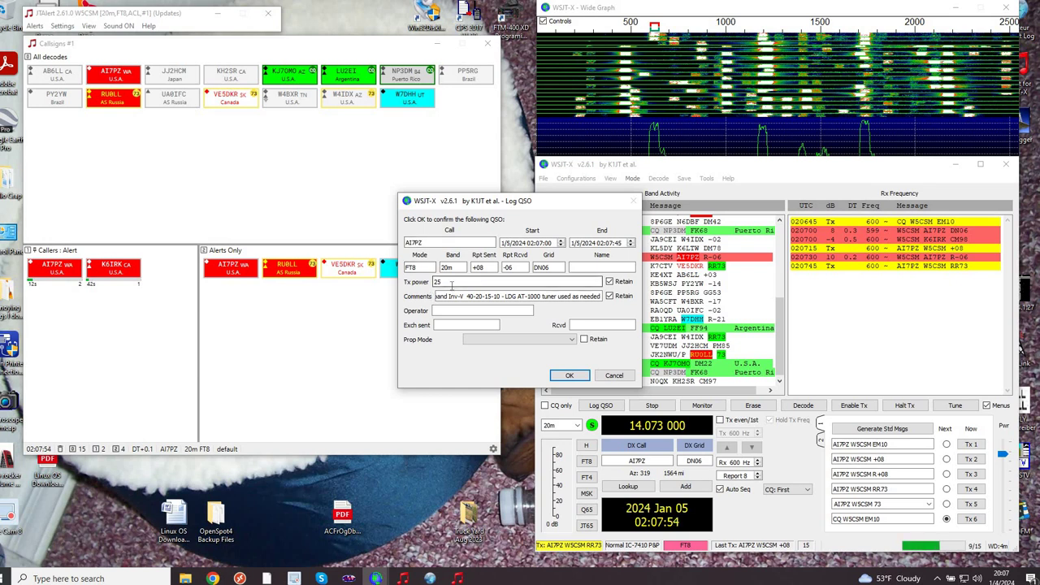
left_click(569, 377)
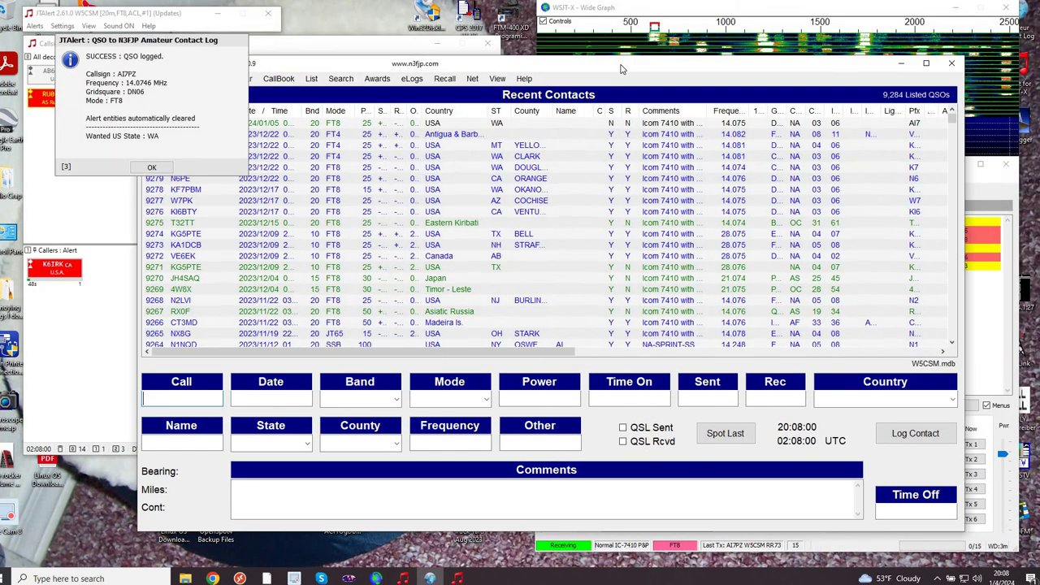
left_click(151, 168)
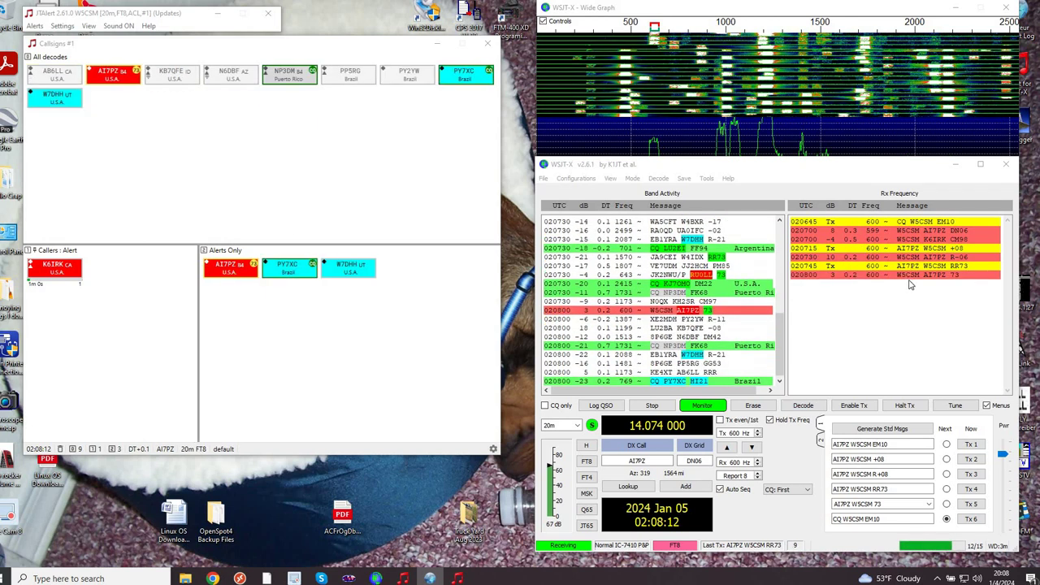
- Reply to the waiting California caller, halt the transmission and erase both decode windows
double_click(930, 240)
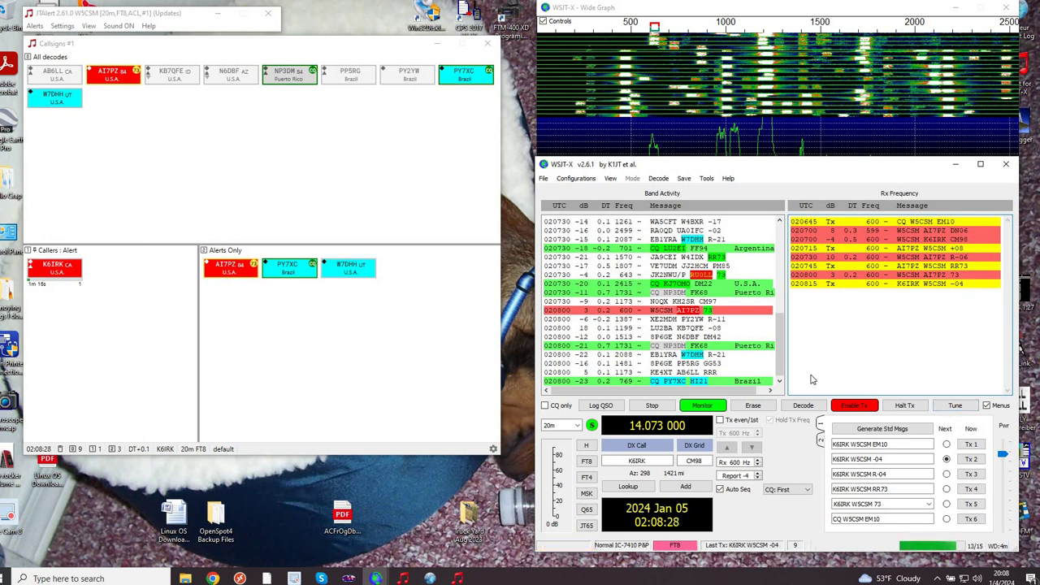
left_click(905, 409)
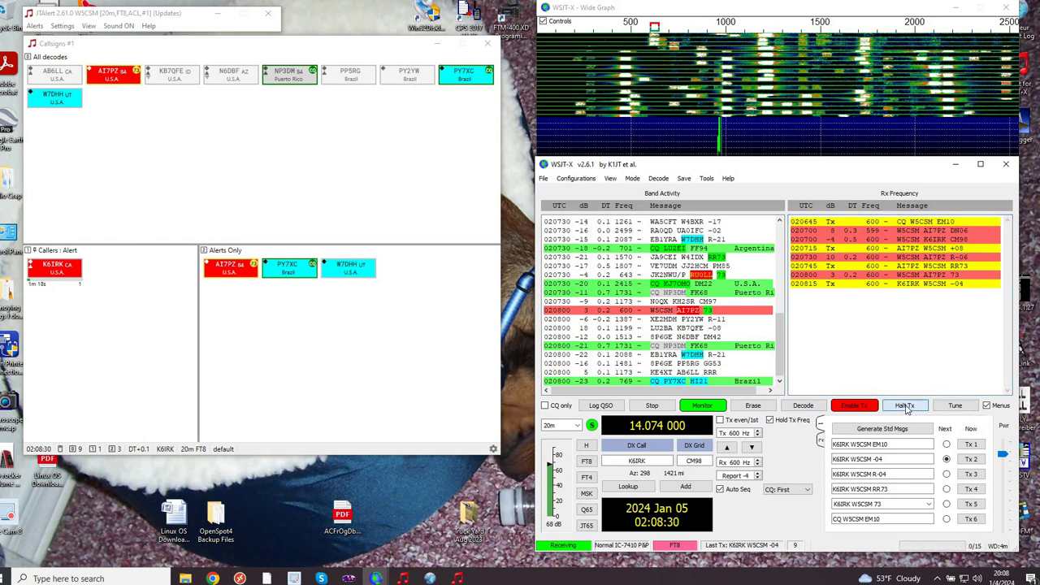
double_click(751, 408)
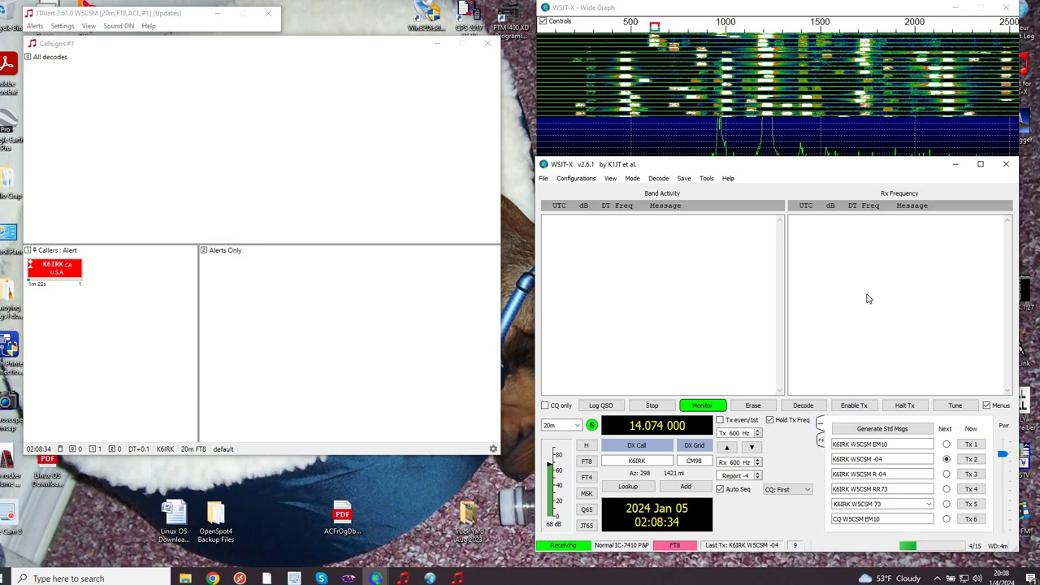